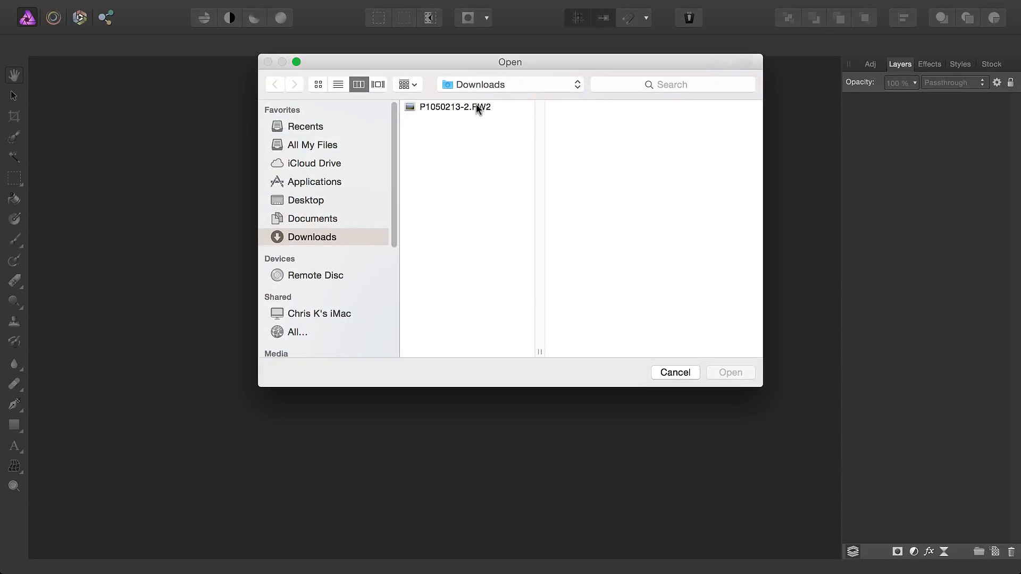
Open the raw photo P1050213-2.RW2 from the Downloads folder
left_click(476, 106)
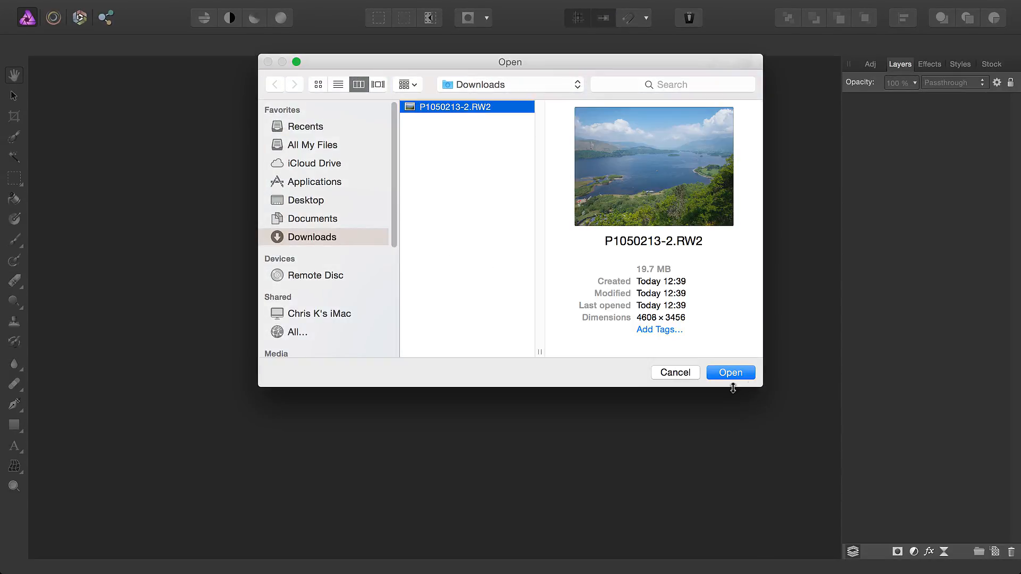
key("Return")
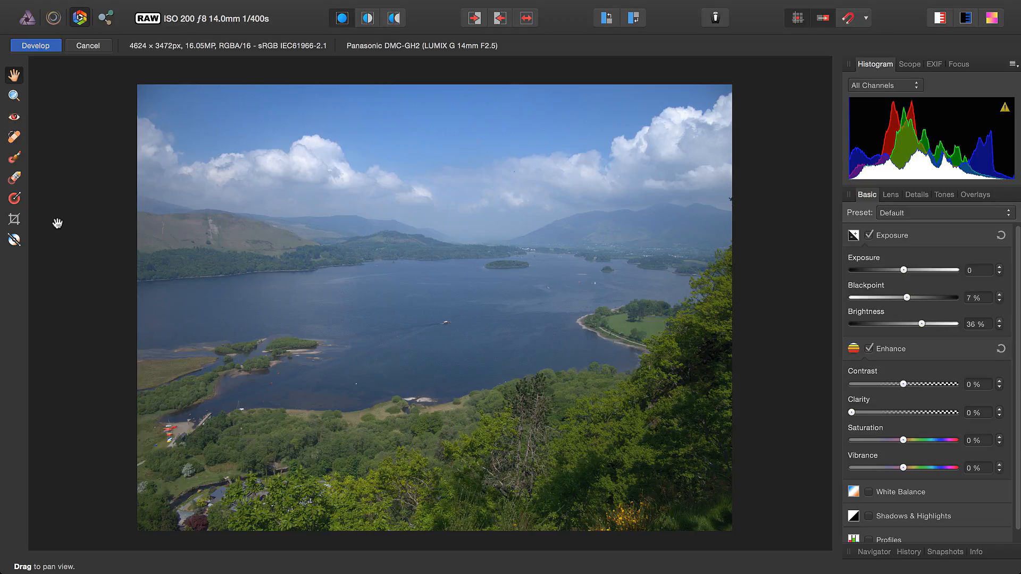
Try 70% contrast in the mirrored before/after view, and revert to the before settings in the single view
left_click(368, 21)
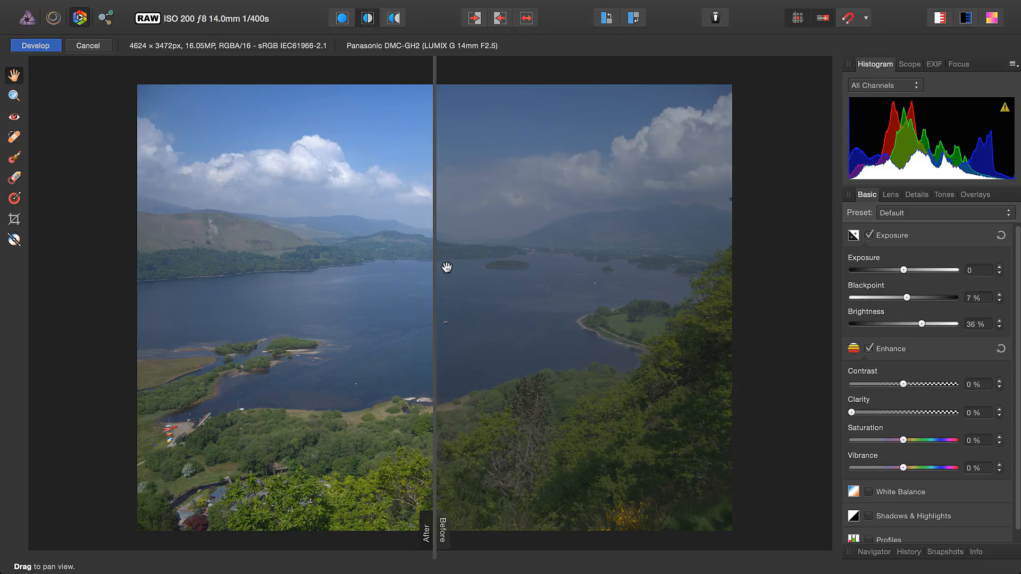
left_click(394, 20)
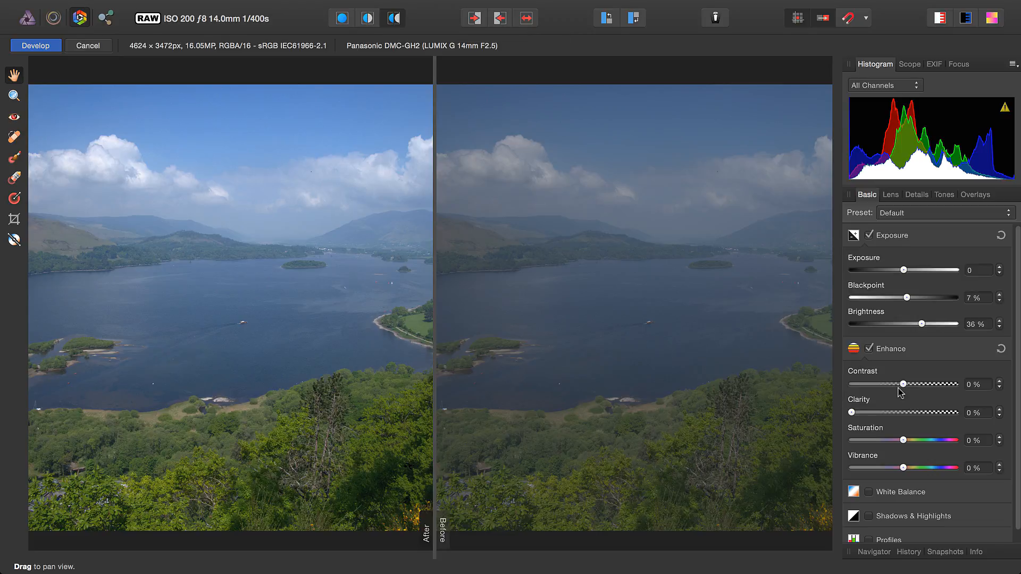
left_click_drag(903, 385, 939, 388)
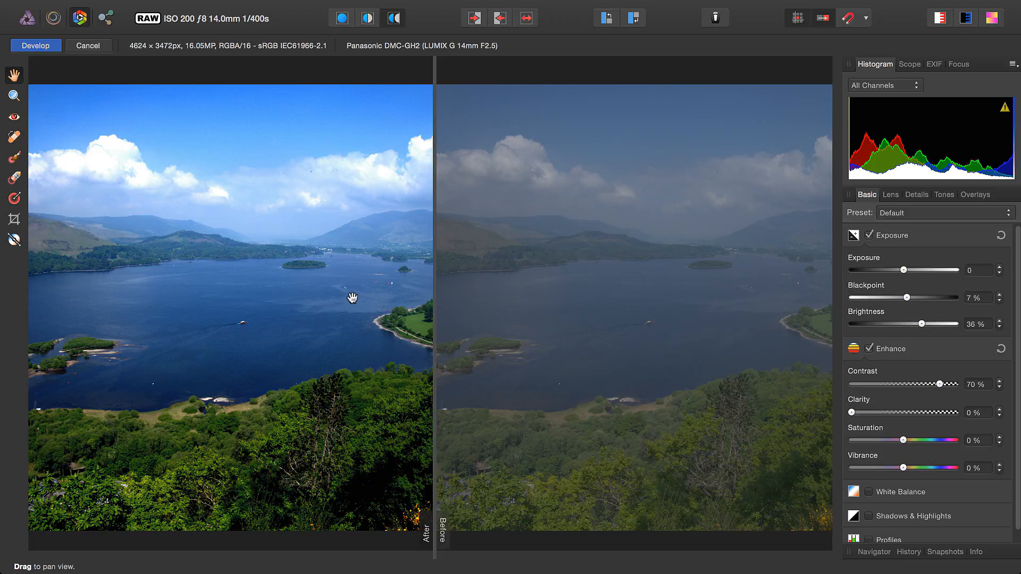
left_click(502, 20)
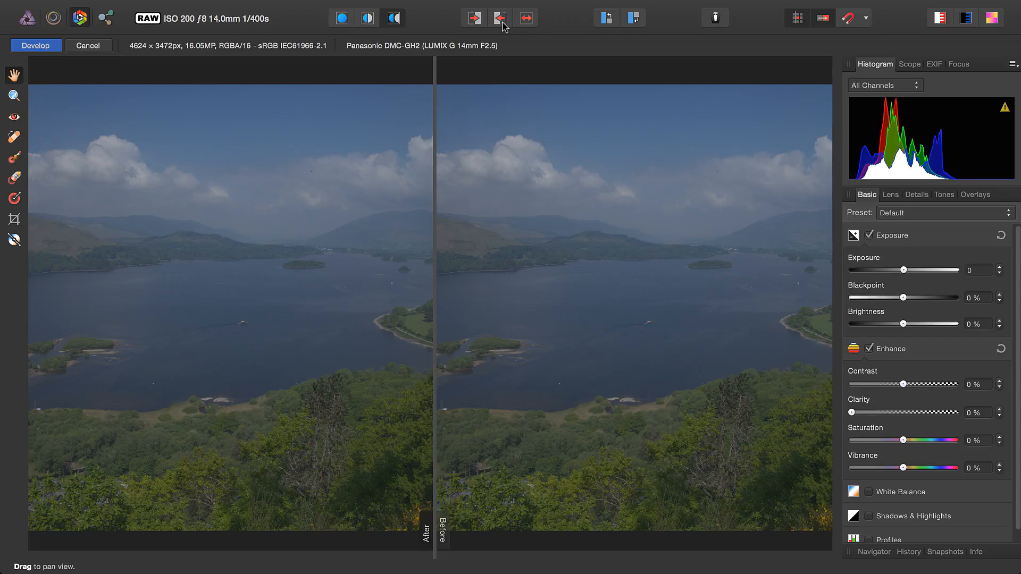
left_click(333, 22)
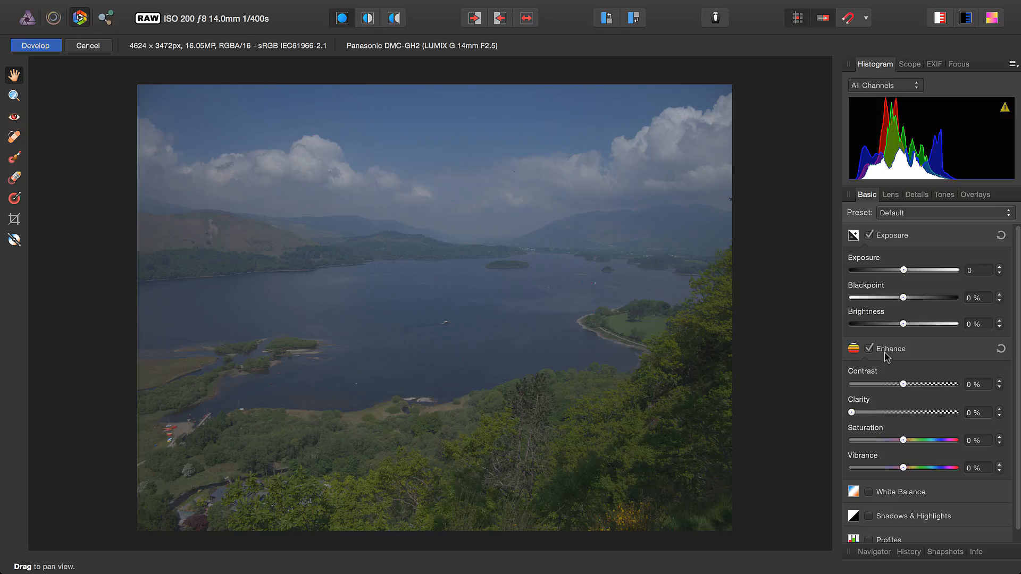
Set the photo's saturation to 43%, brightness to 32% and blackpoint to 8%
left_click_drag(904, 441, 926, 440)
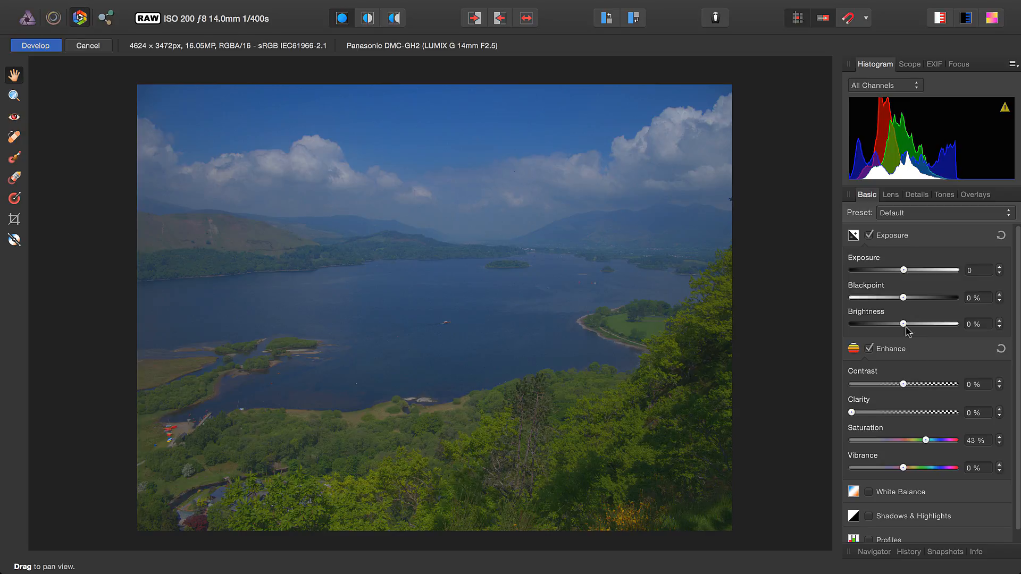
left_click_drag(903, 324, 908, 300)
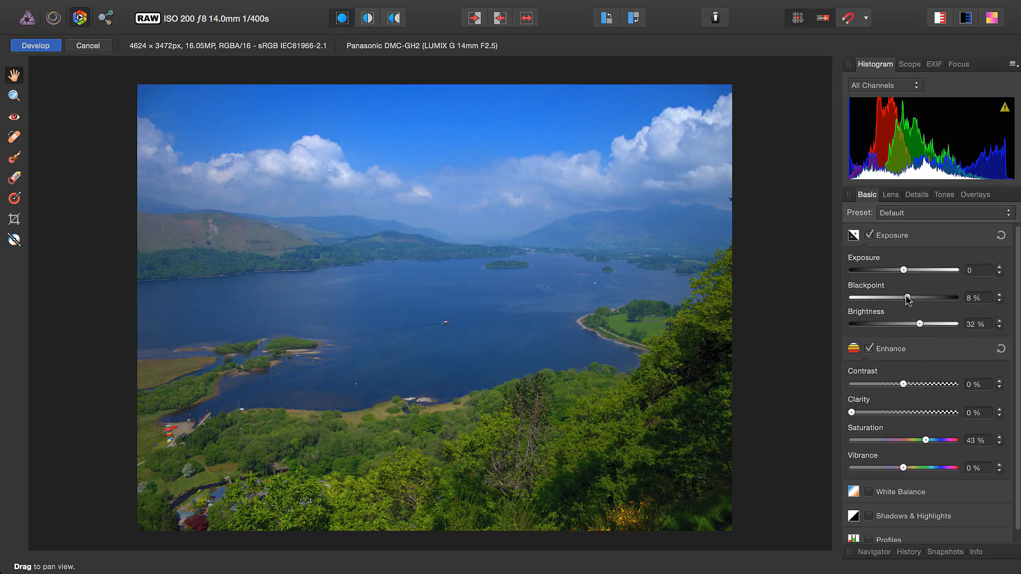
Try a white balance temperature of 6634 K and reset the White Balance adjustment
scroll(884, 537, "down", 1)
left_click(914, 482)
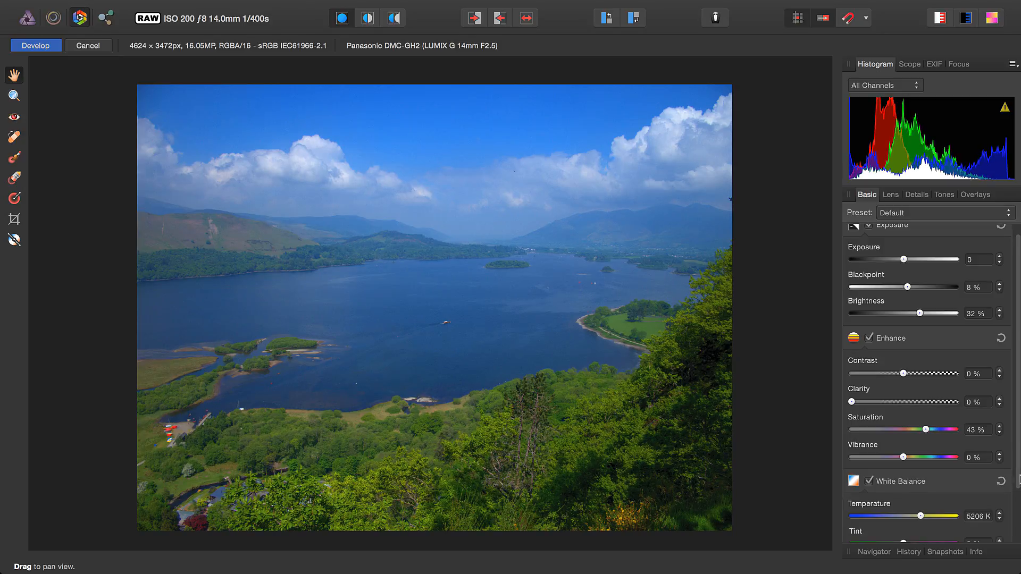
scroll(914, 484, "down", 5)
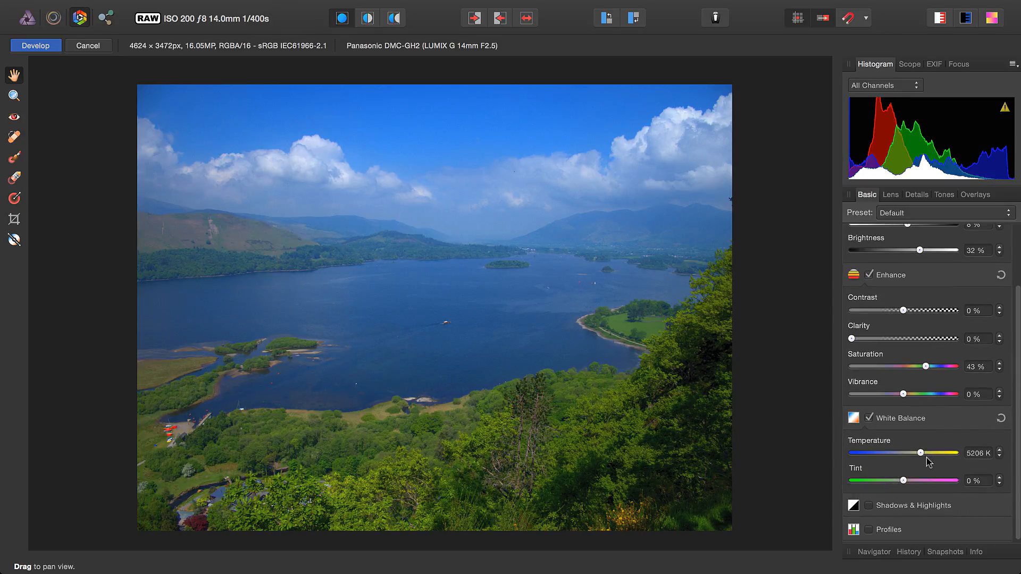
left_click_drag(920, 453, 929, 454)
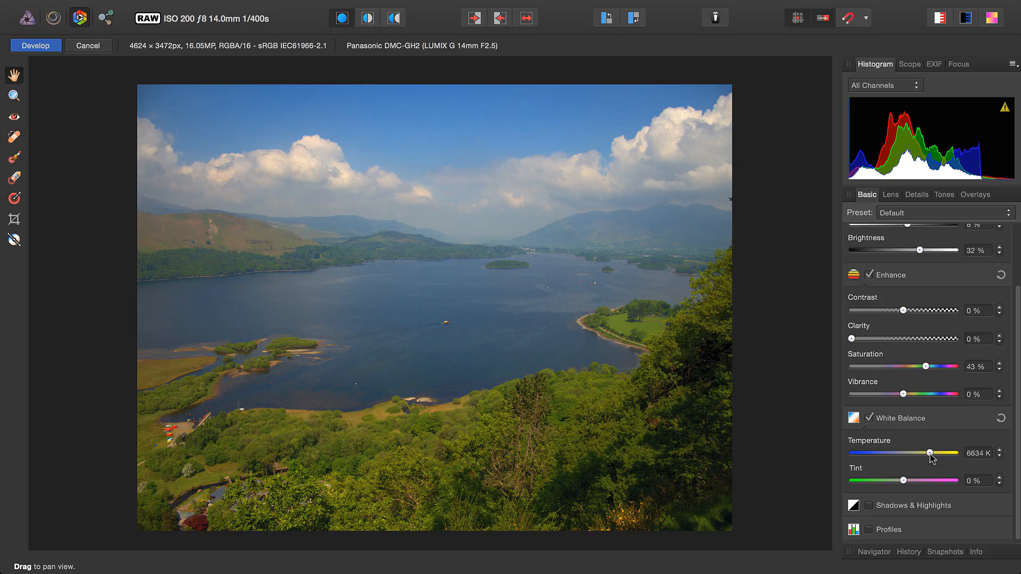
left_click(1001, 423)
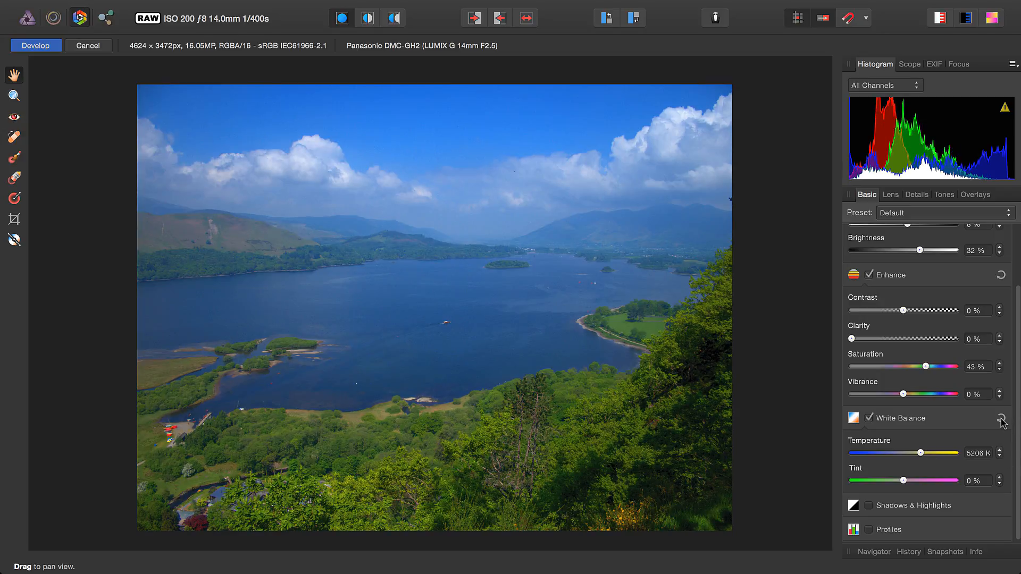
Try a lens distortion correction of -24%, compare it on and off, and leave Lens Correction disabled
left_click(890, 196)
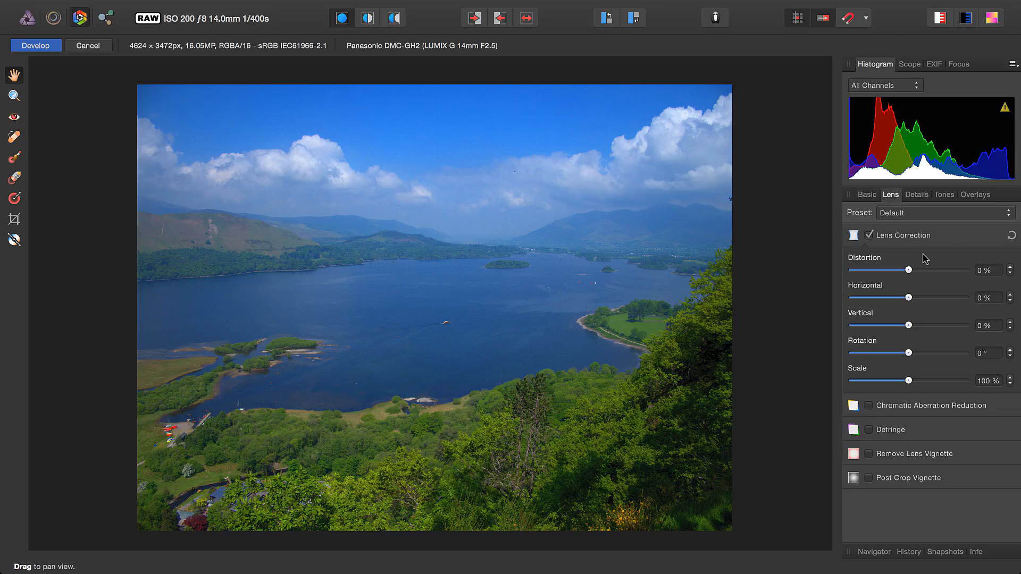
left_click_drag(908, 270, 896, 272)
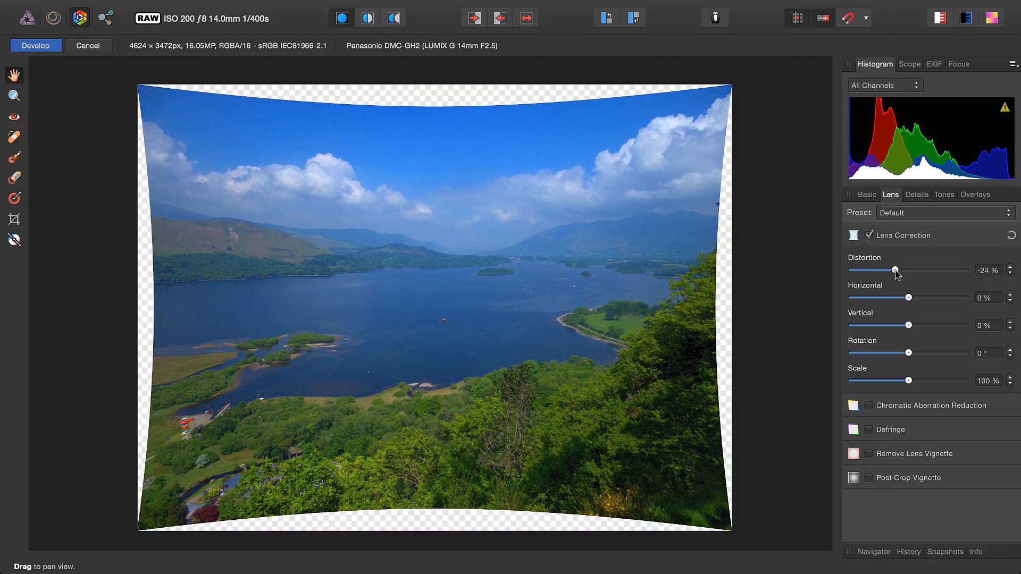
left_click(901, 238)
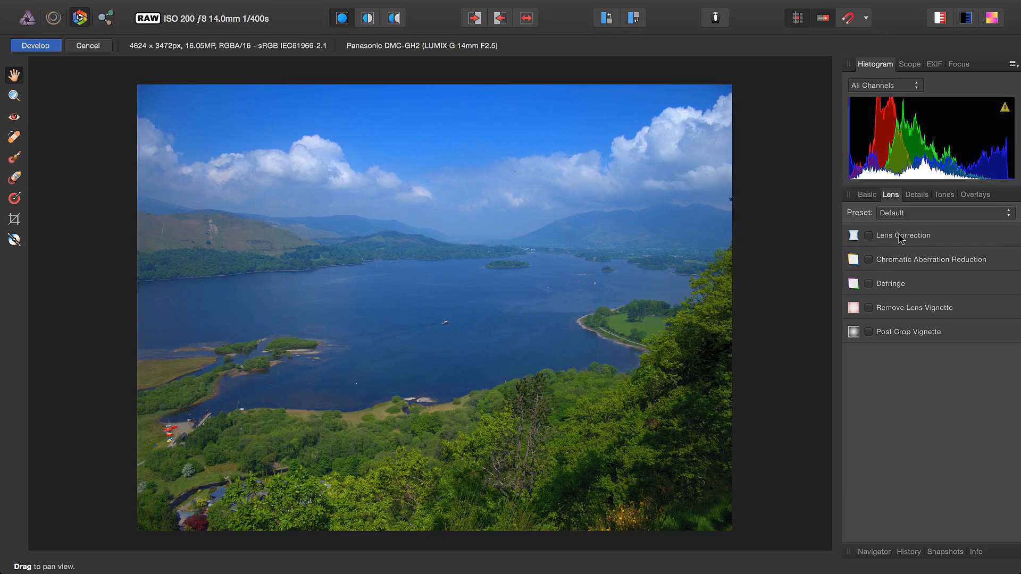
left_click(901, 238)
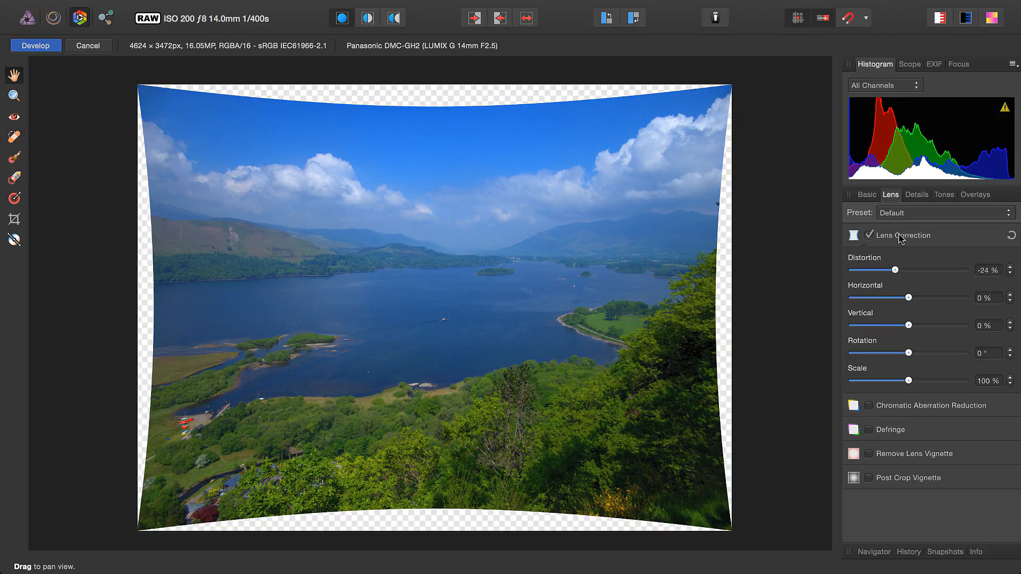
left_click(901, 238)
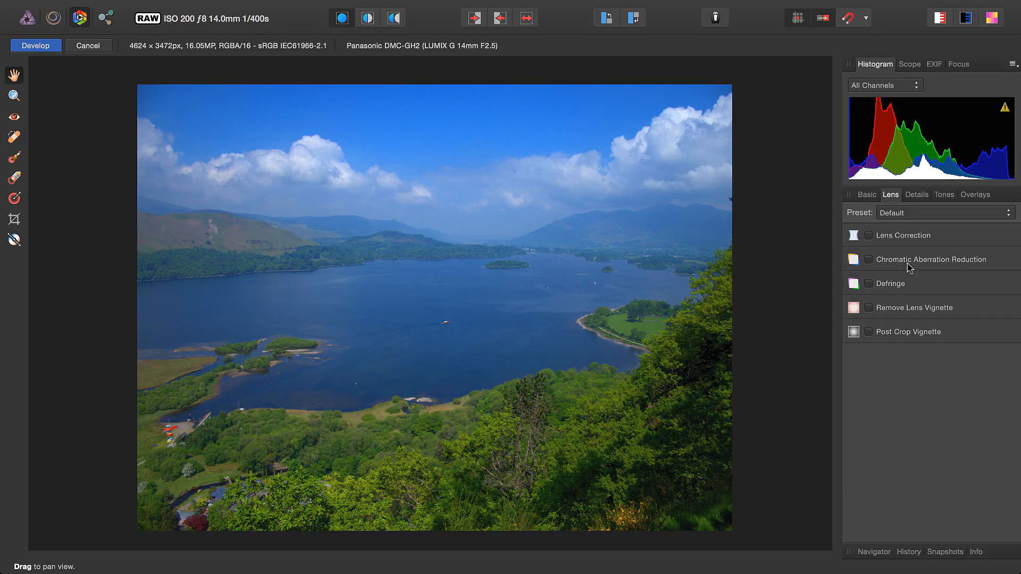
Enable Detail Refinement with a radius of 40% and an amount of 84%
left_click(916, 195)
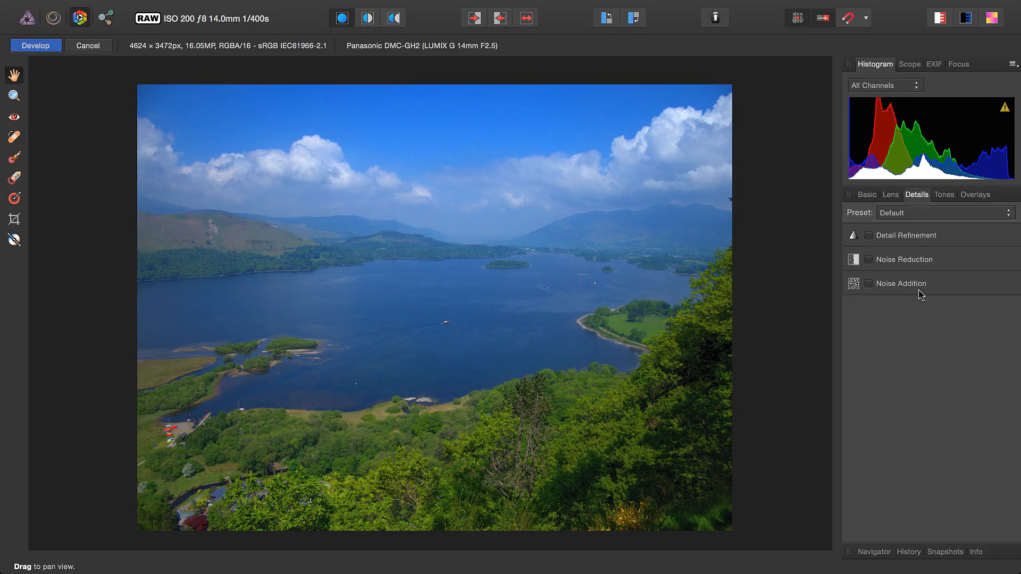
left_click(903, 235)
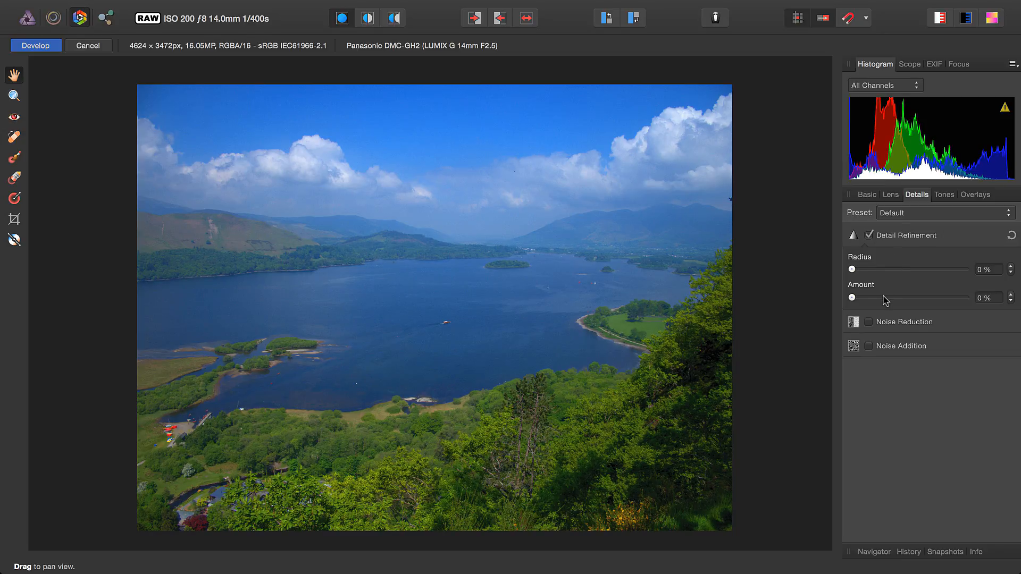
left_click_drag(884, 297, 926, 297)
mouse_move(887, 270)
left_mouse_down()
mouse_move(873, 270)
mouse_move(898, 270)
mouse_move(883, 269)
left_mouse_up()
left_click_drag(926, 298, 947, 298)
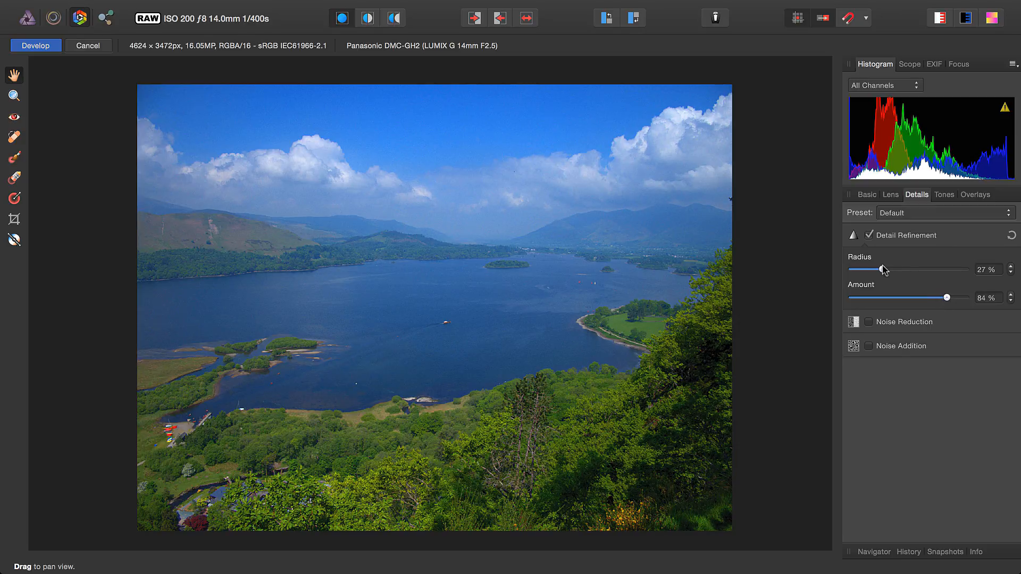
mouse_move(883, 269)
left_mouse_down()
mouse_move(906, 270)
mouse_move(897, 269)
left_mouse_up()
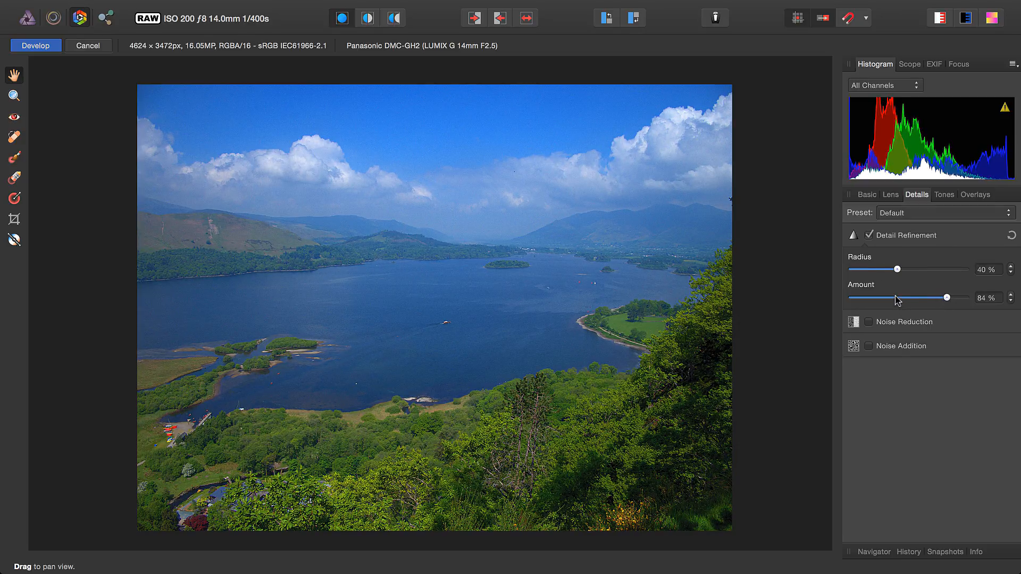
left_click(893, 323)
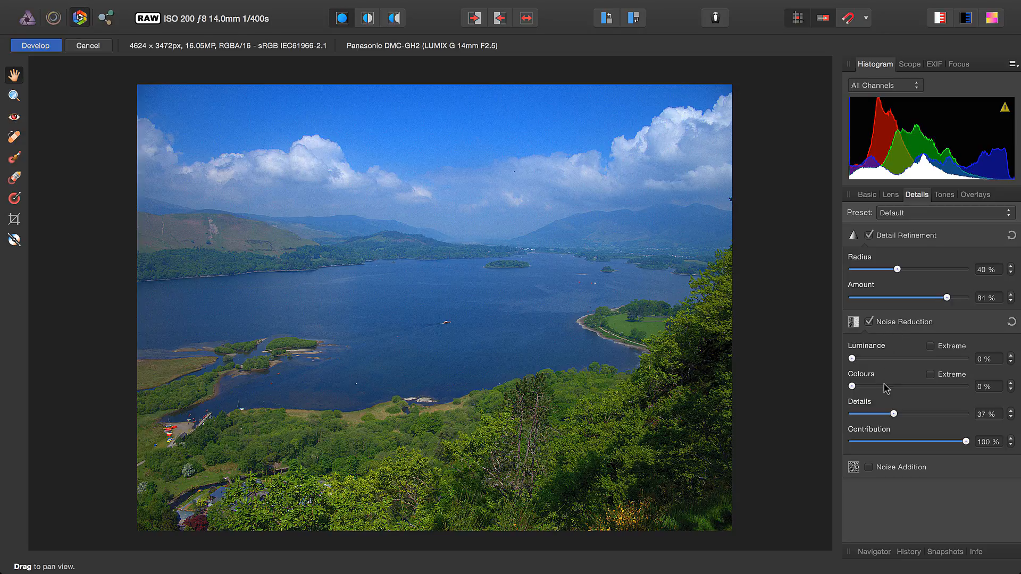
left_click(904, 322)
Enable Curves and raise the middle of the Master curve slightly to brighten the photo's midtones
left_click(944, 194)
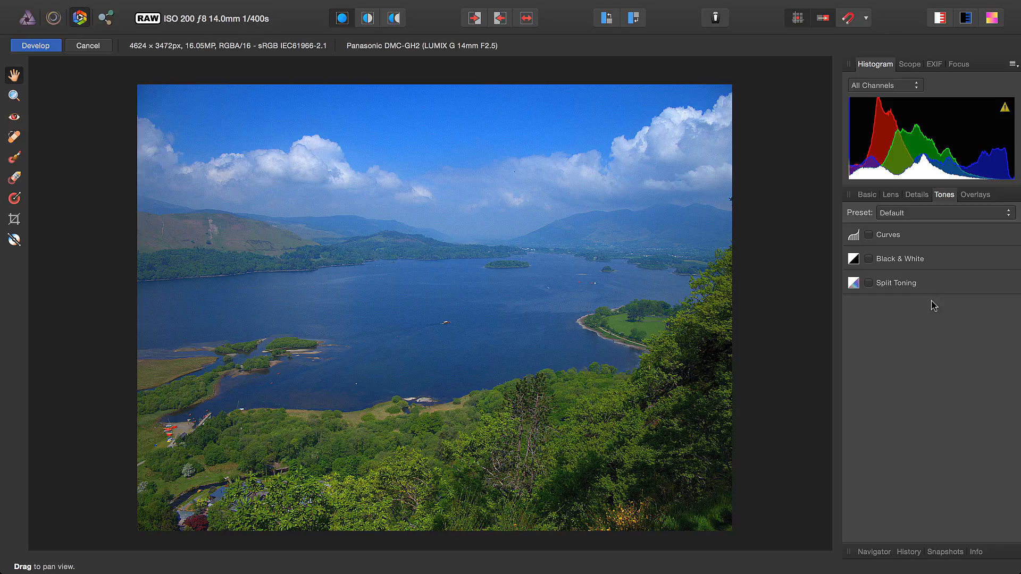
left_click(869, 234)
left_click_drag(932, 343, 923, 336)
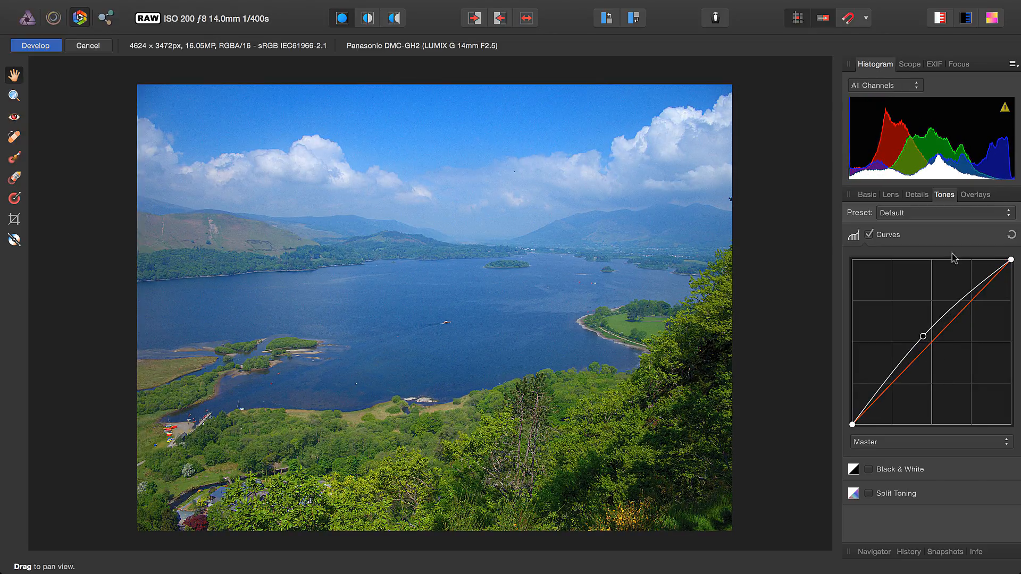
Add a linear gradient overlay covering the sky and fading out downwards across the far shoreline
left_click(977, 195)
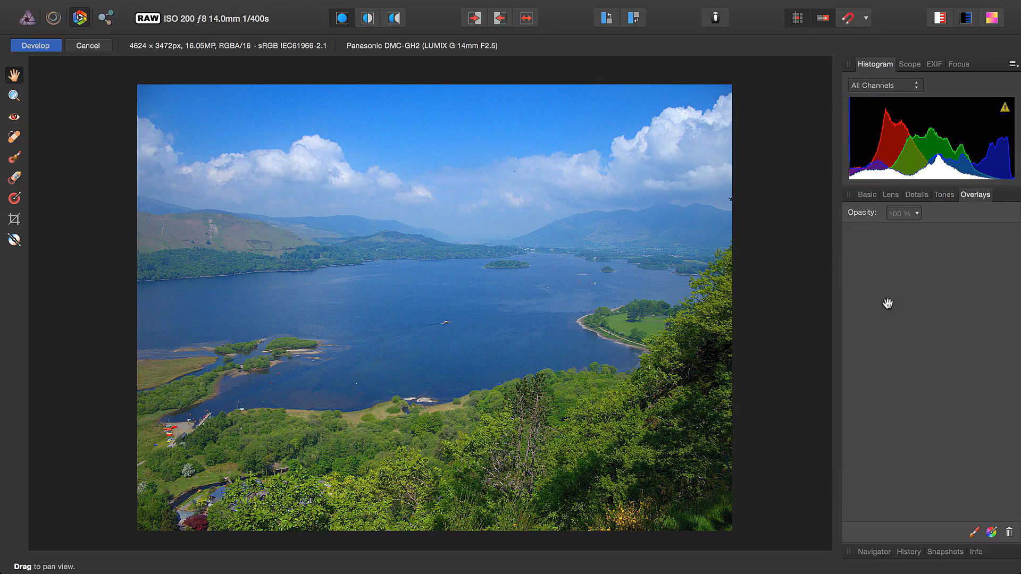
left_click(14, 200)
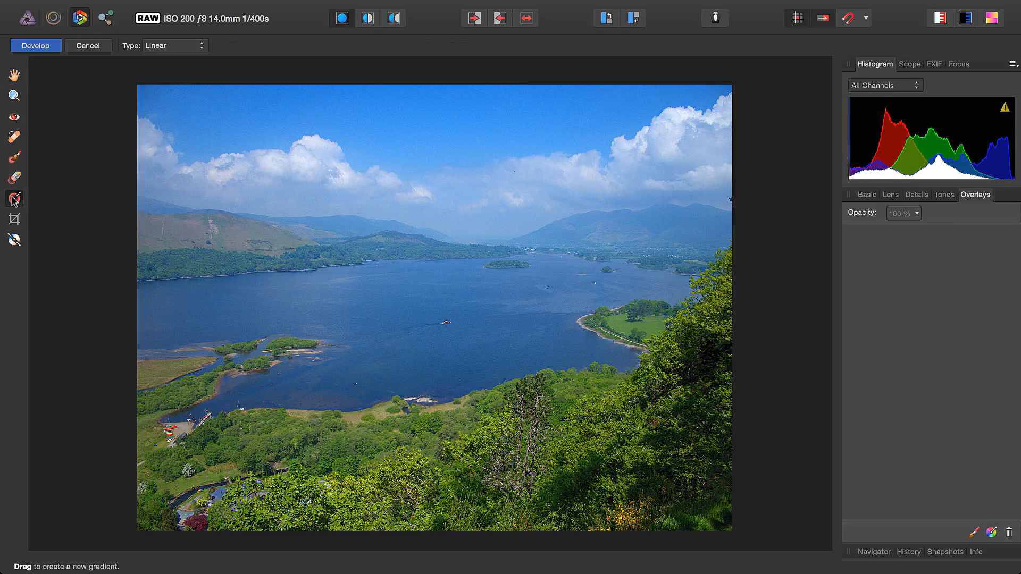
left_click_drag(457, 232, 456, 278)
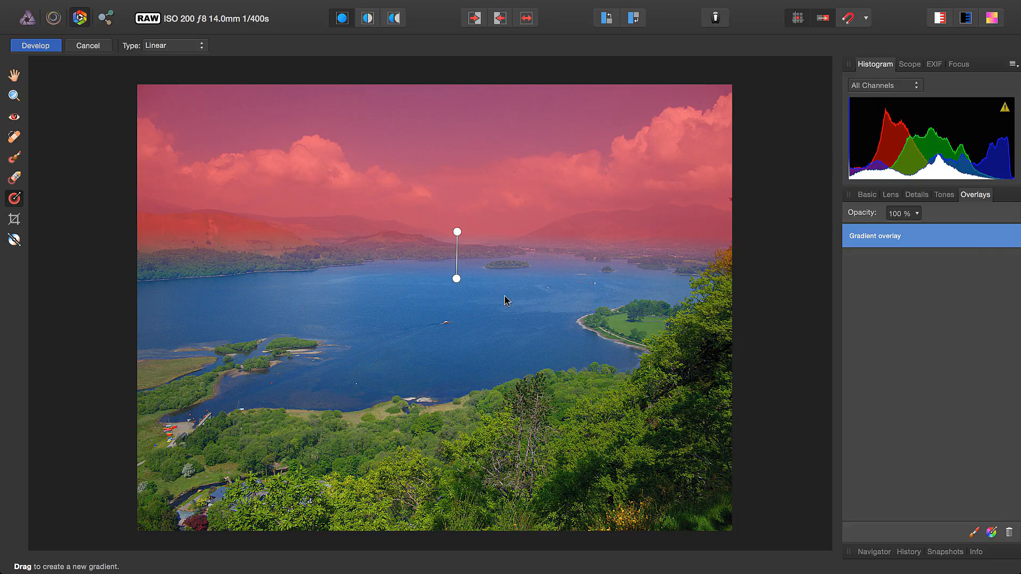
Set the gradient overlay's exposure to -0.417 and its contrast to 37%
left_click(945, 195)
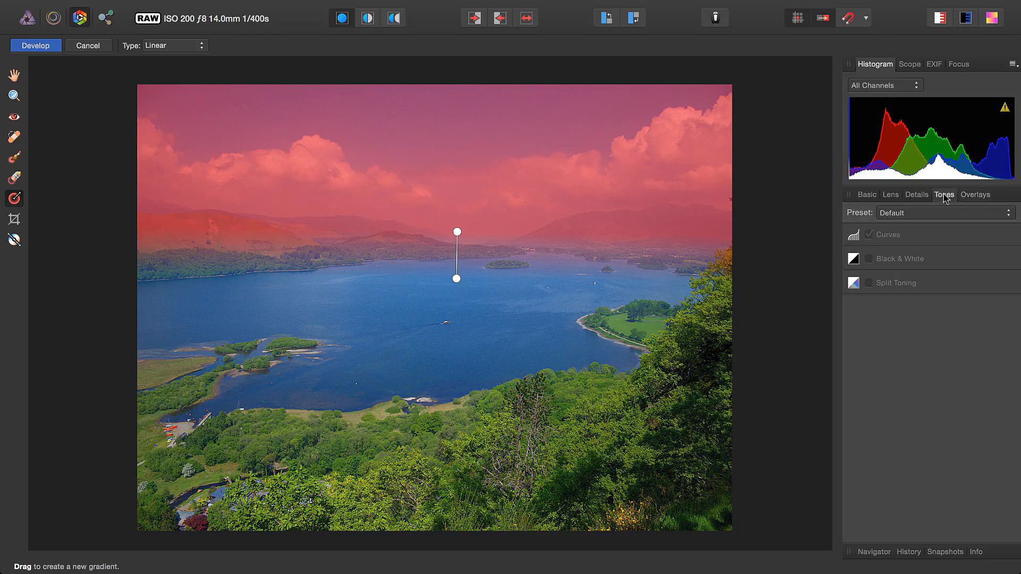
left_click(916, 194)
left_click(890, 195)
left_click(867, 195)
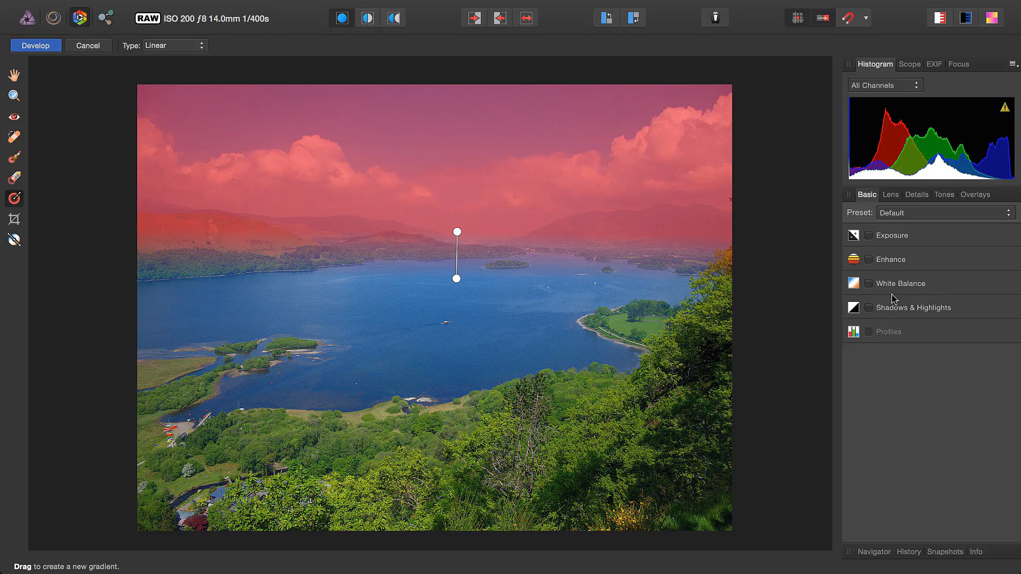
left_click(901, 237)
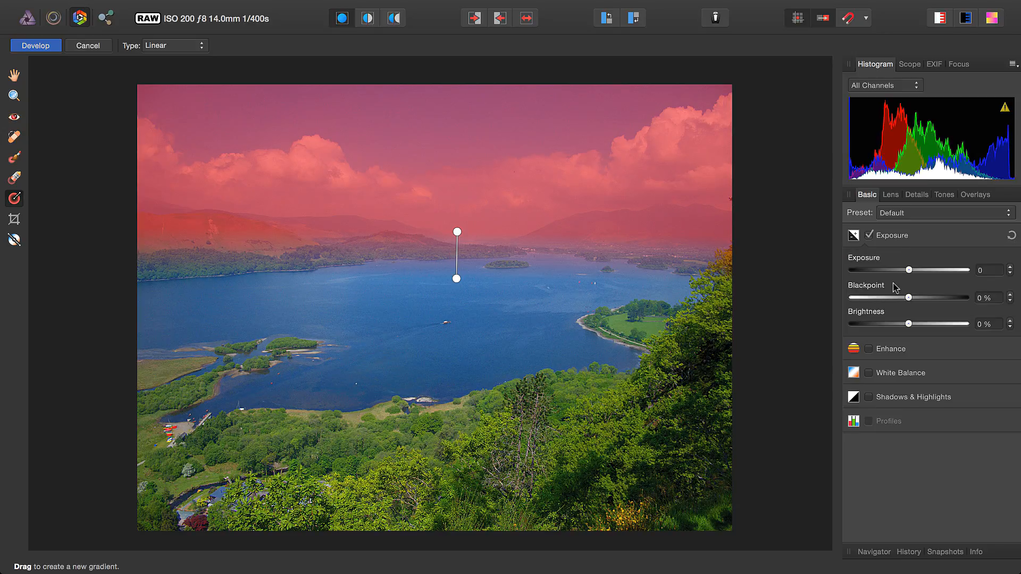
left_click_drag(910, 270, 904, 272)
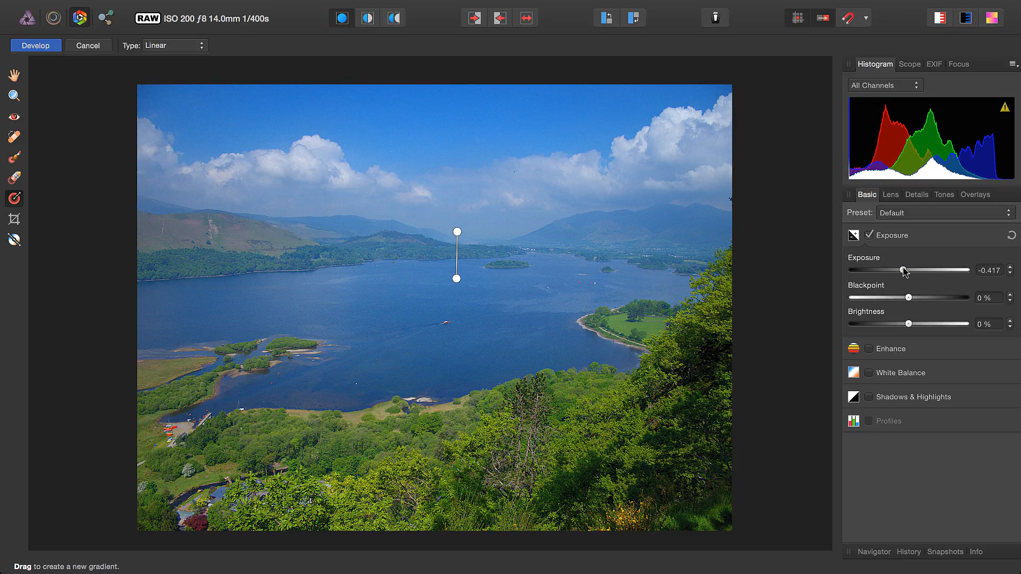
left_click(903, 348)
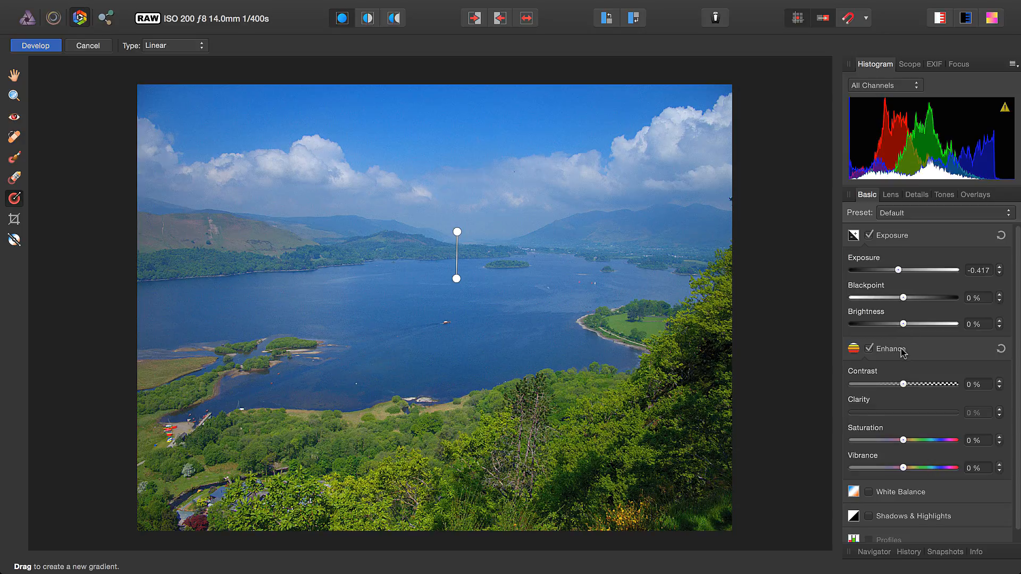
left_click(923, 384)
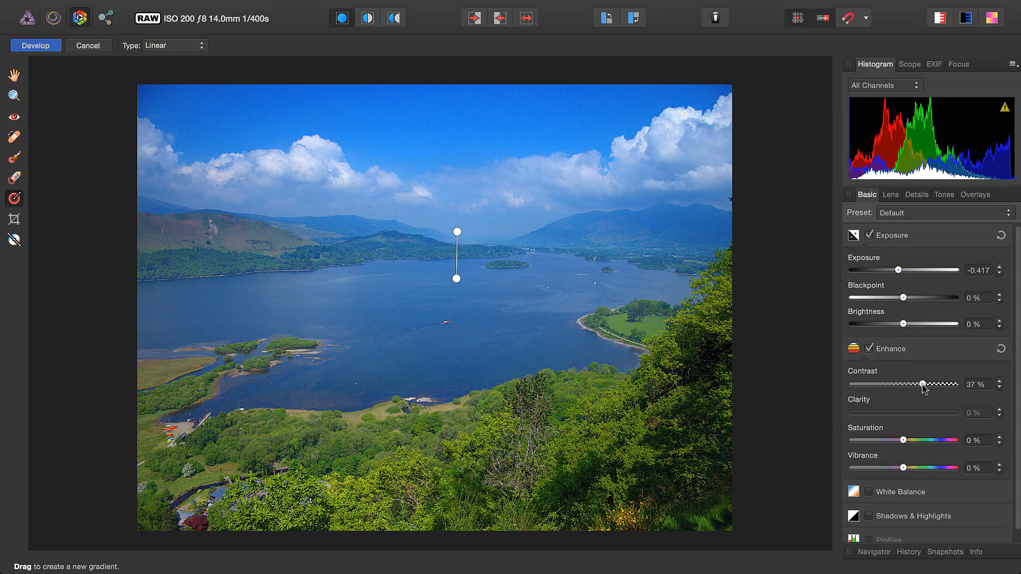
Add a brush overlay to the overlays list and leave no overlay selected
left_click(985, 201)
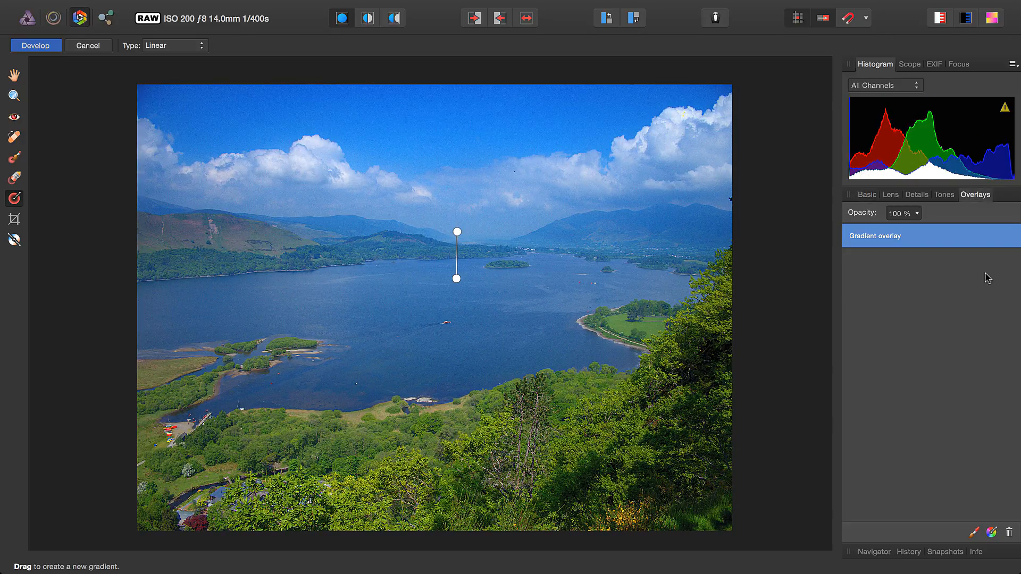
left_click(974, 532)
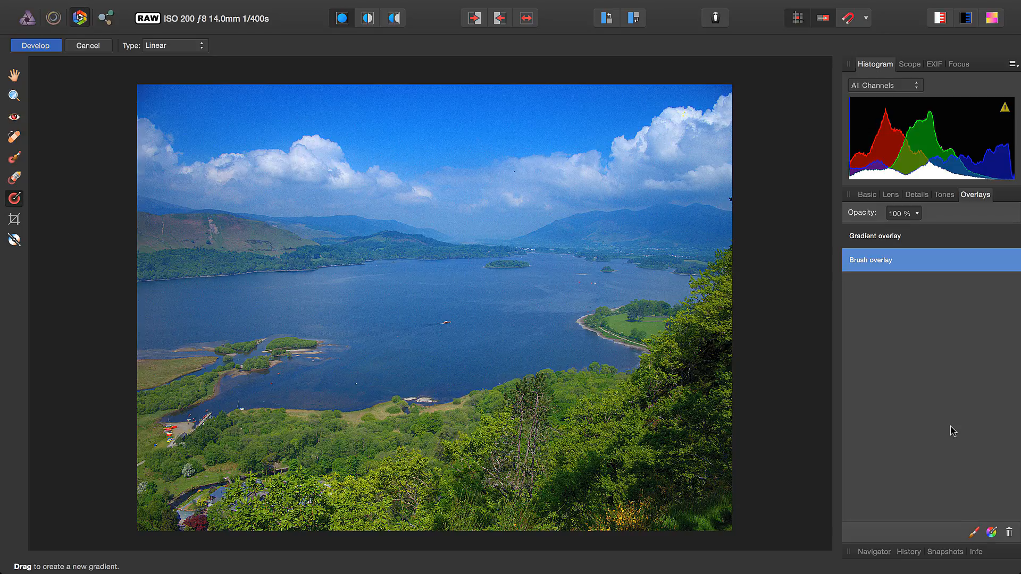
left_click(928, 367)
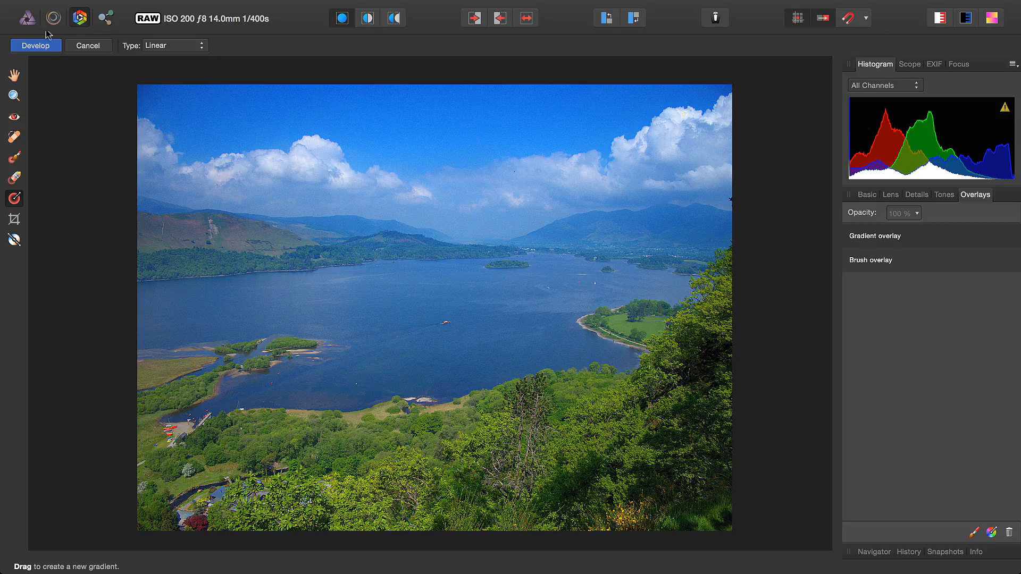
Switch to the Hand tool and develop the raw photo with the current adjustments
left_click(12, 74)
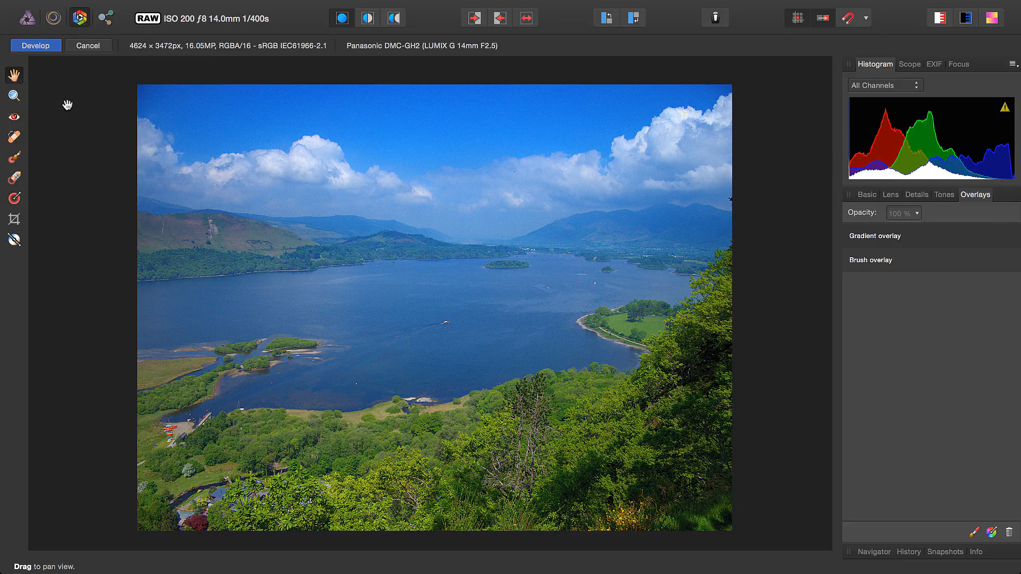
left_click(39, 47)
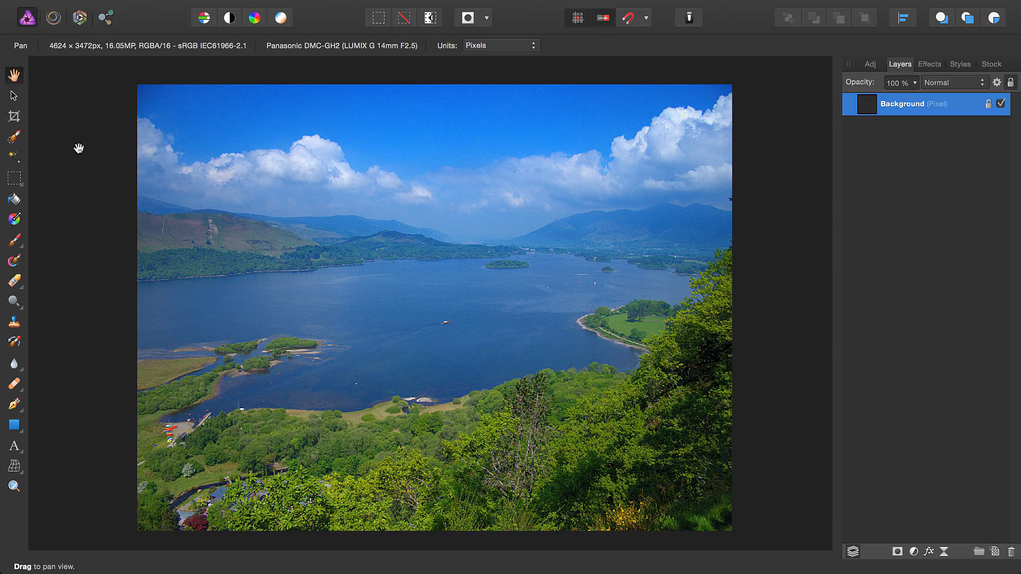